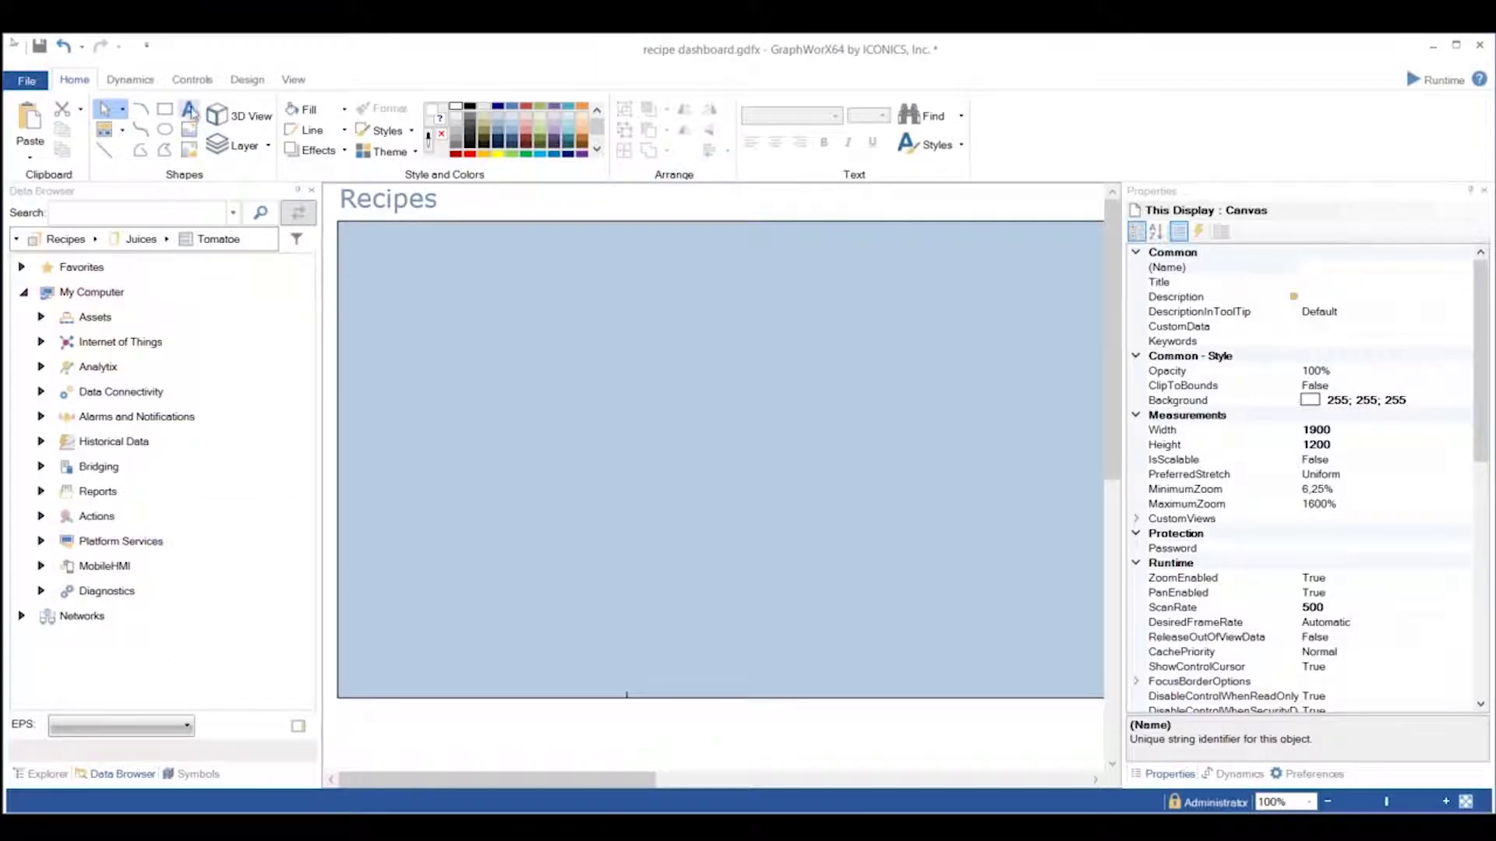
Show the Controls ribbon tab for the empty Recipes display.
left_click(190, 80)
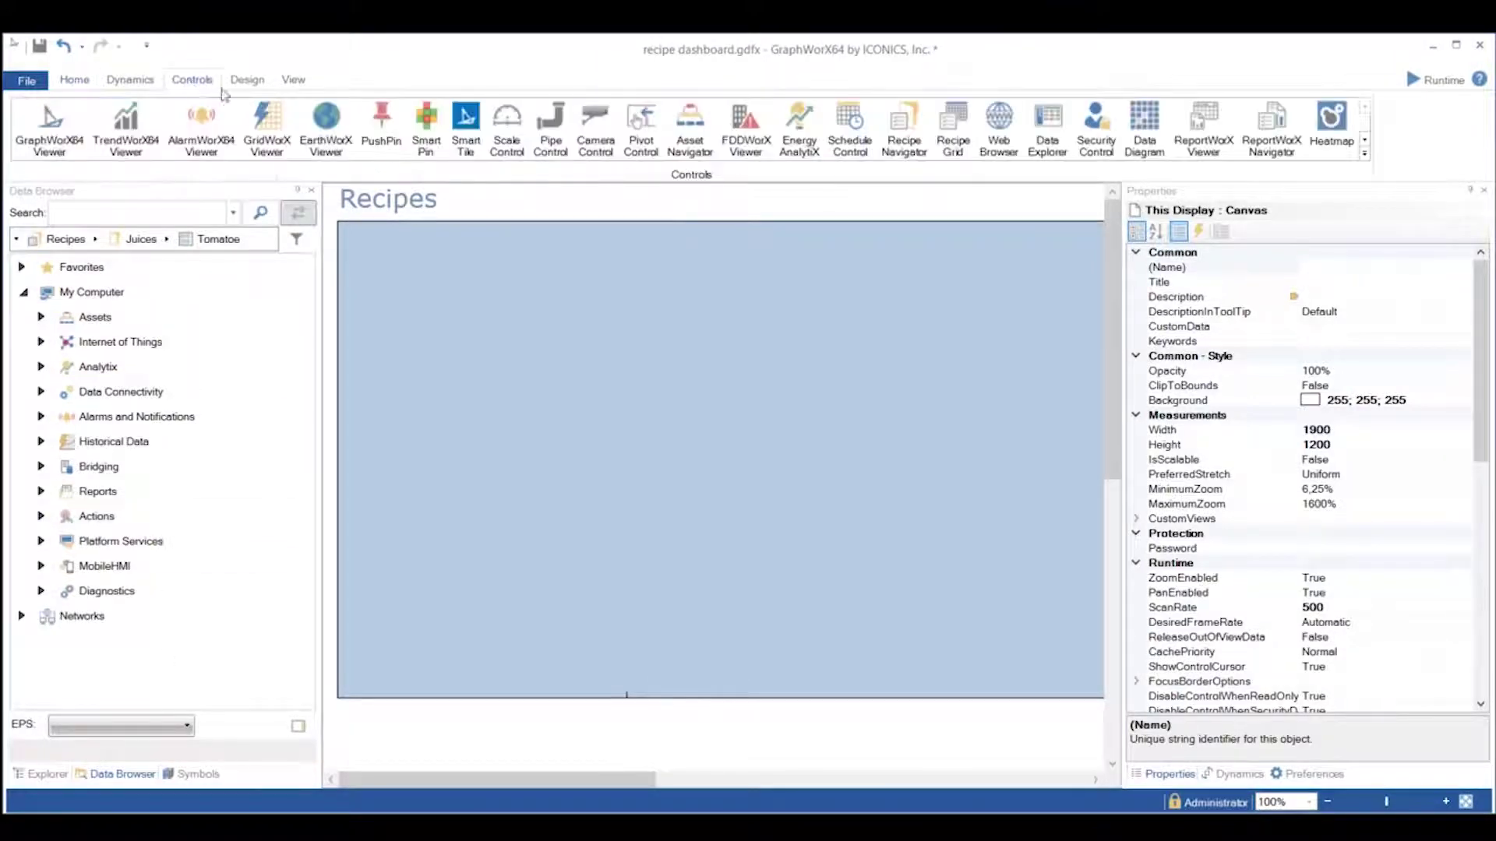
Place a Recipe Navigator tree over the left side of the Recipes canvas.
left_click(915, 145)
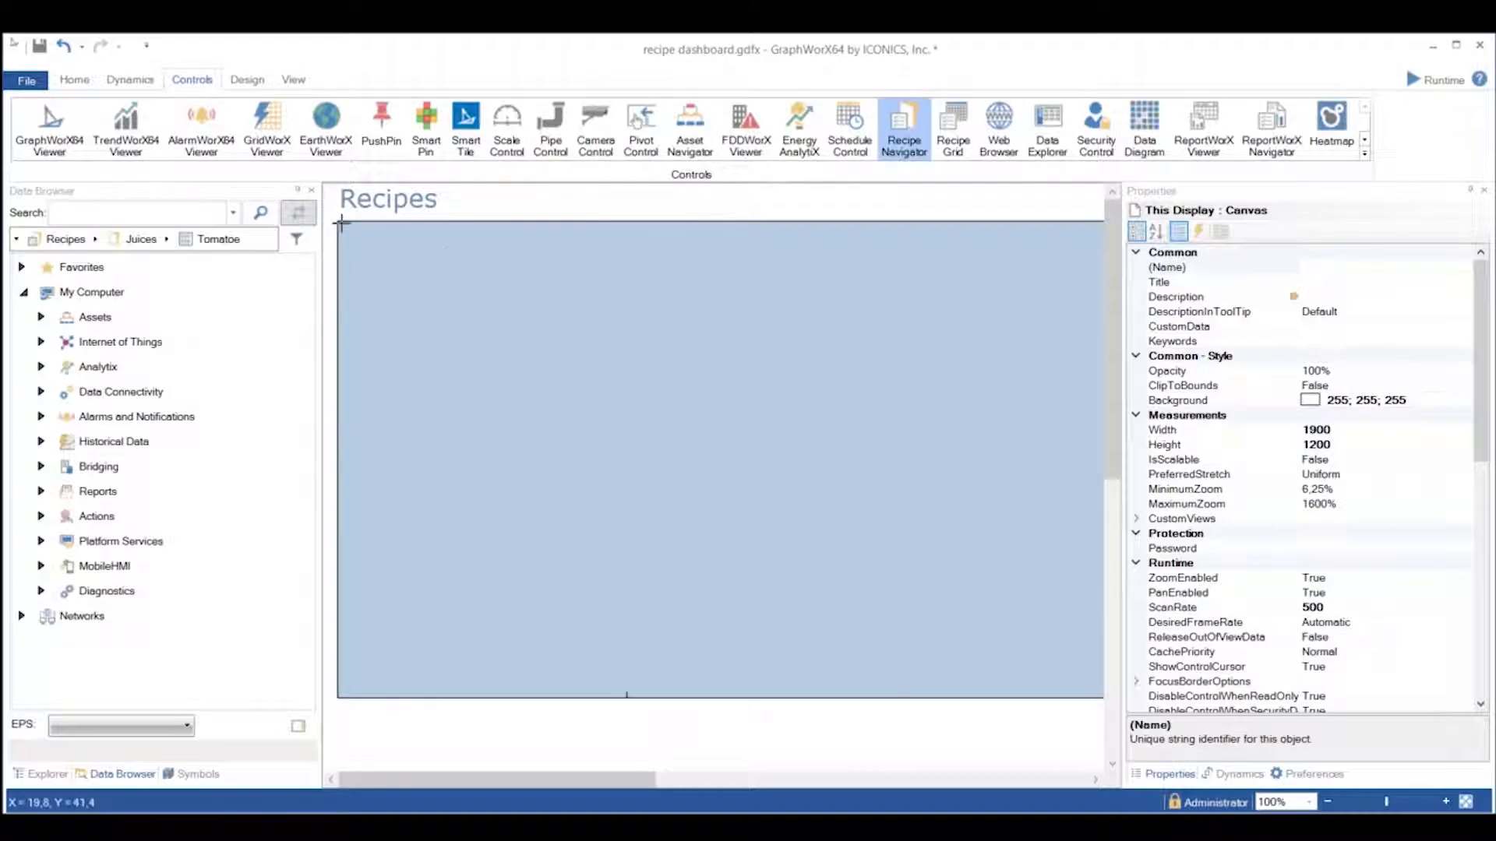
left_click_drag(340, 224, 619, 696)
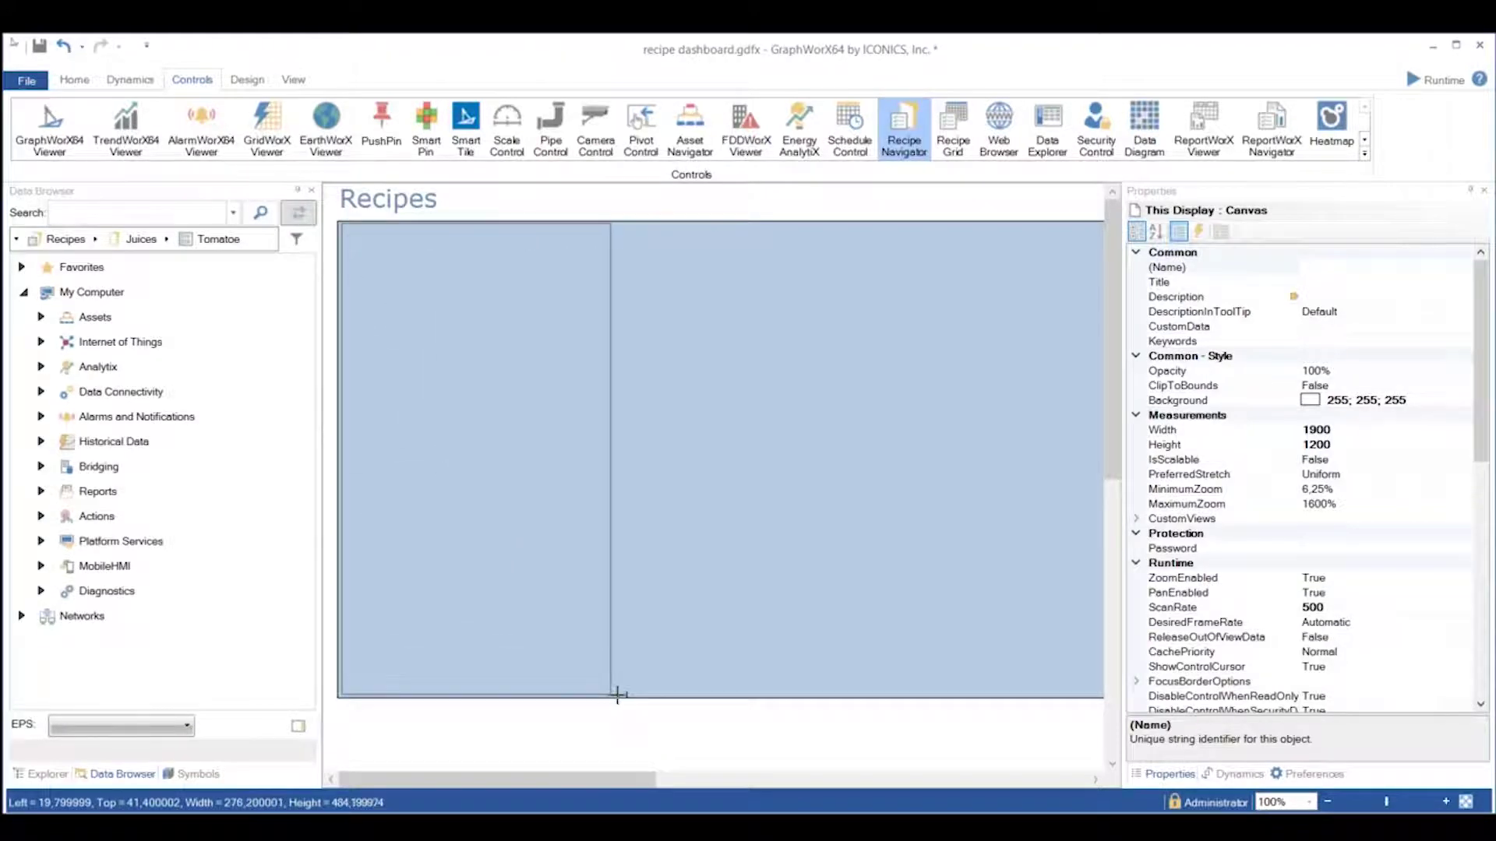
left_click_drag(619, 696, 624, 699)
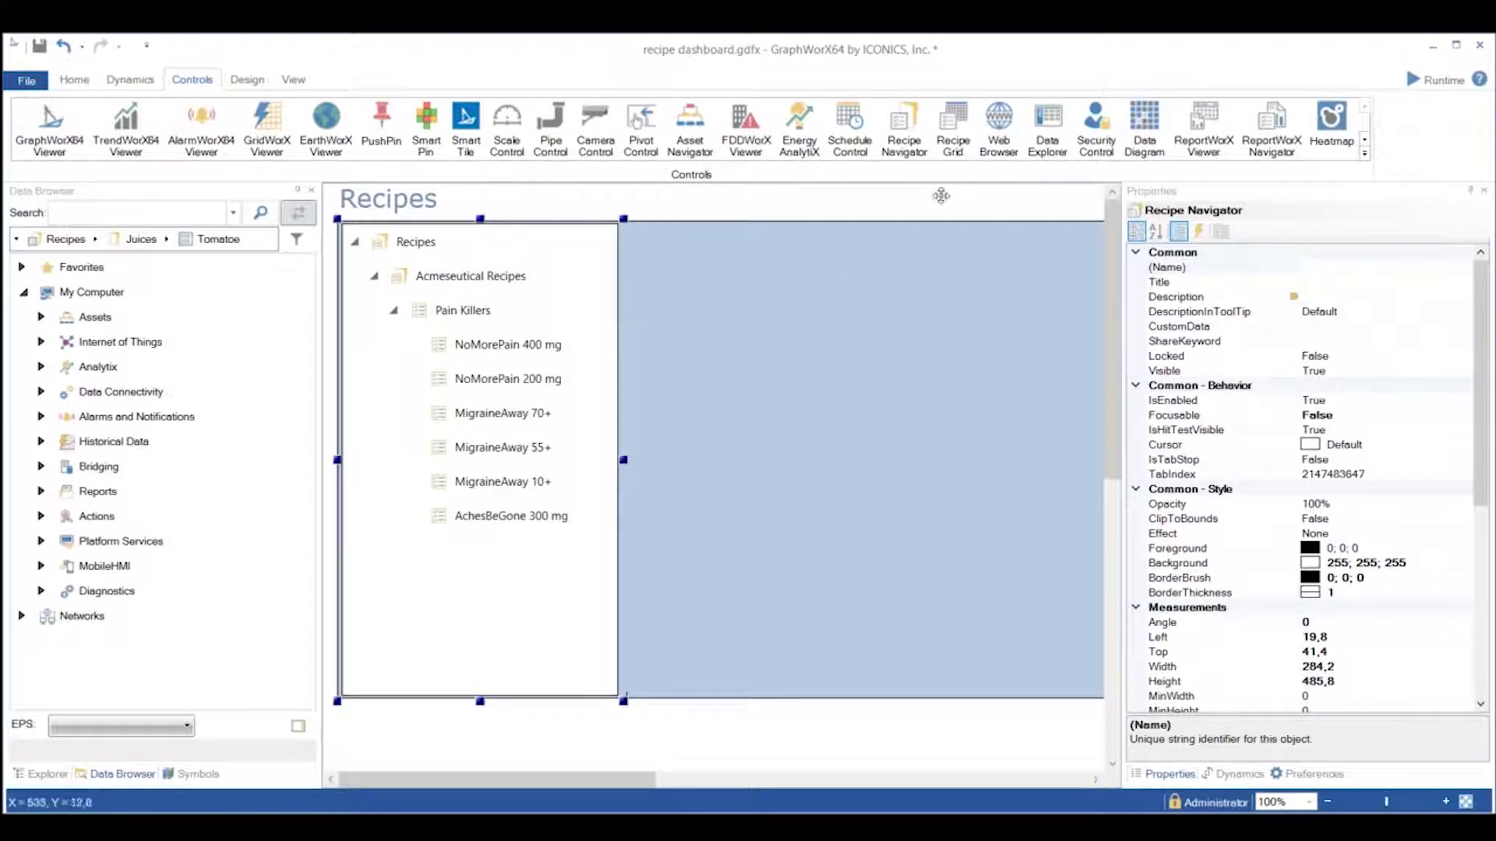
left_click(1437, 79)
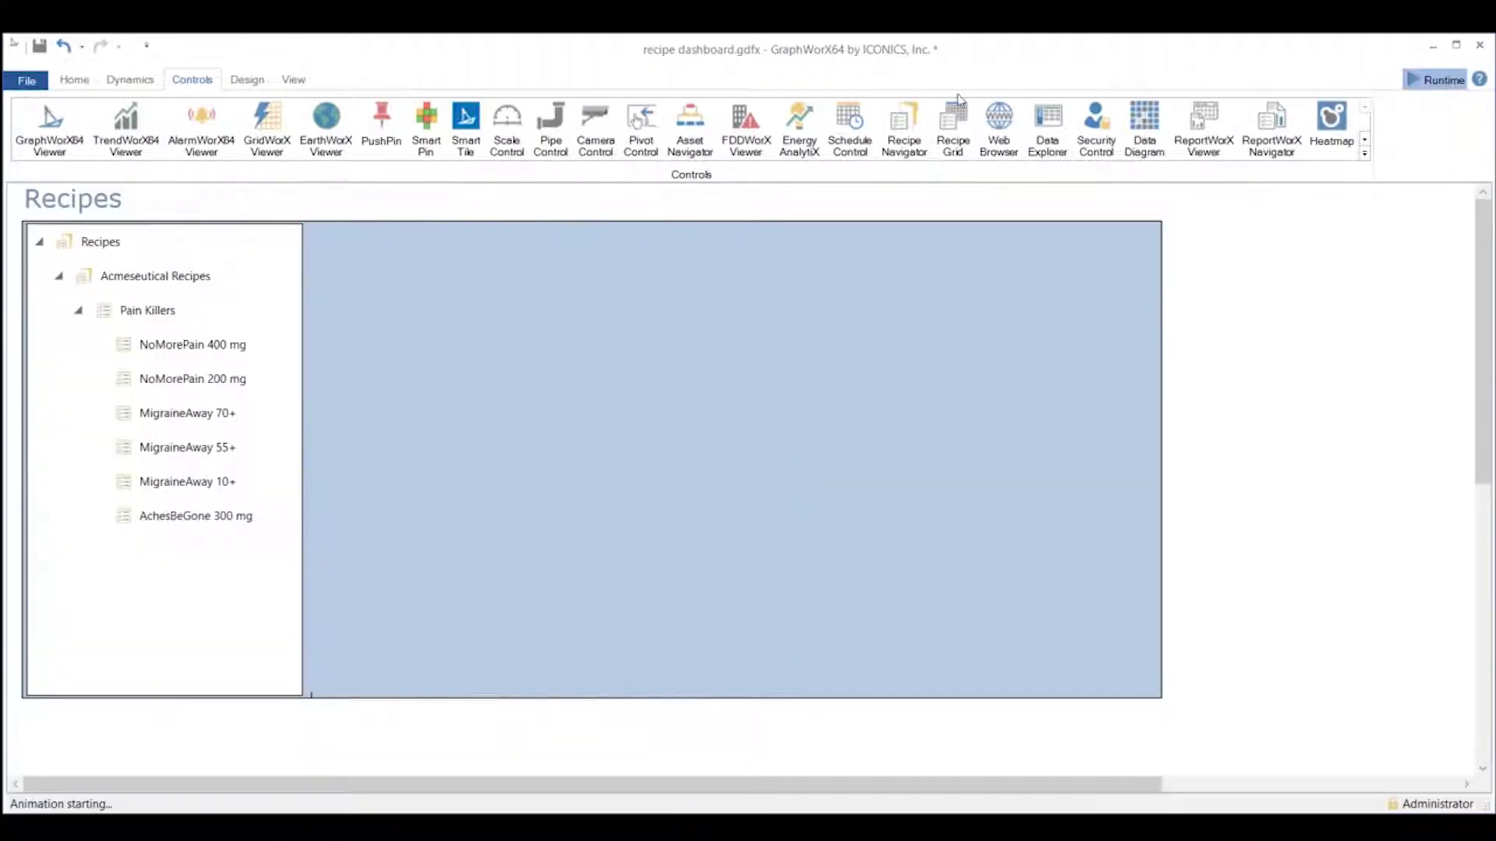
left_click(38, 243)
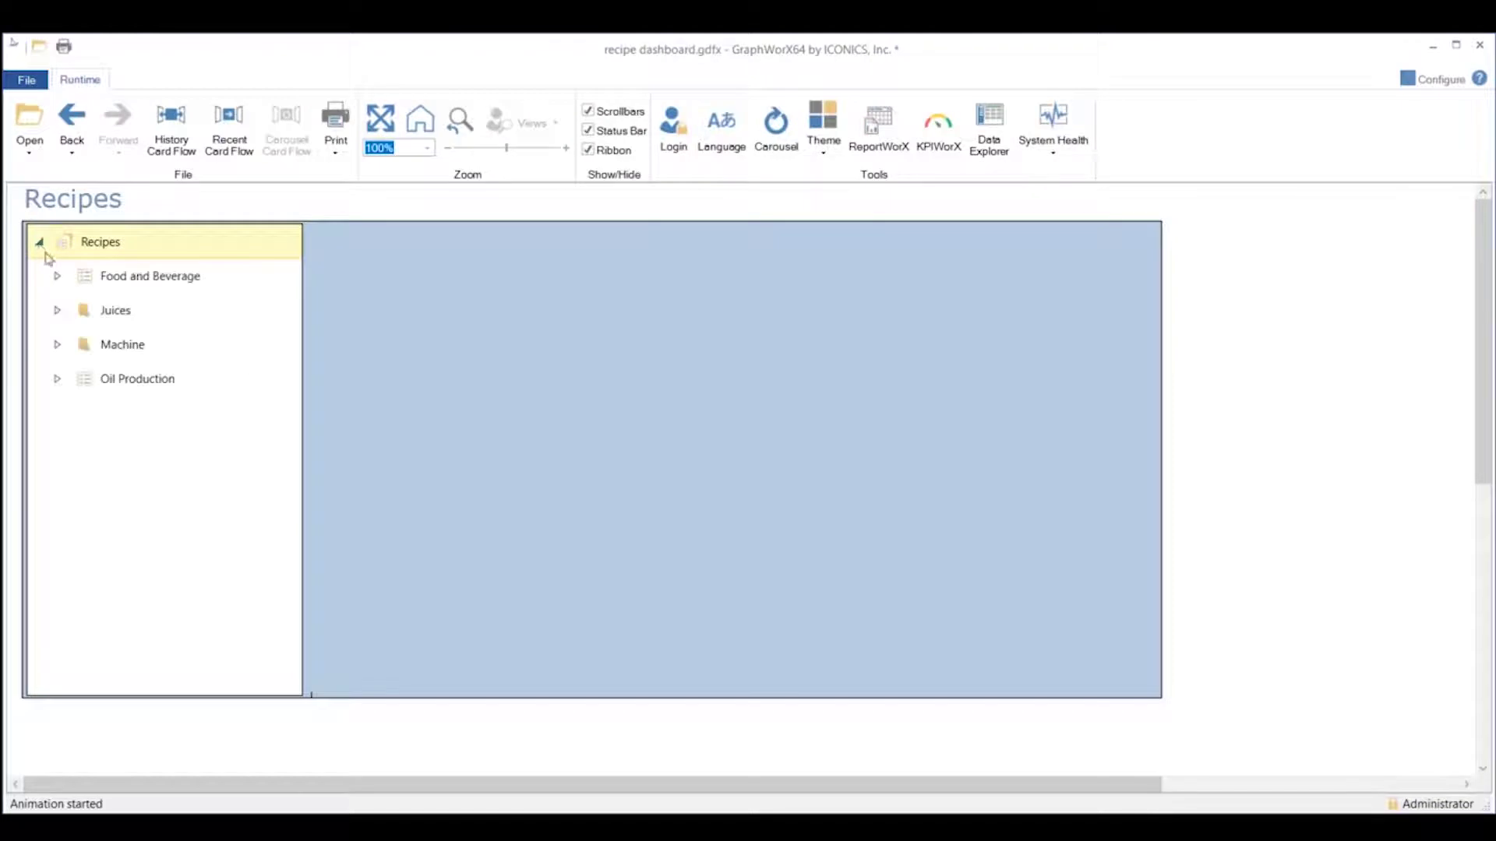
left_click(57, 309)
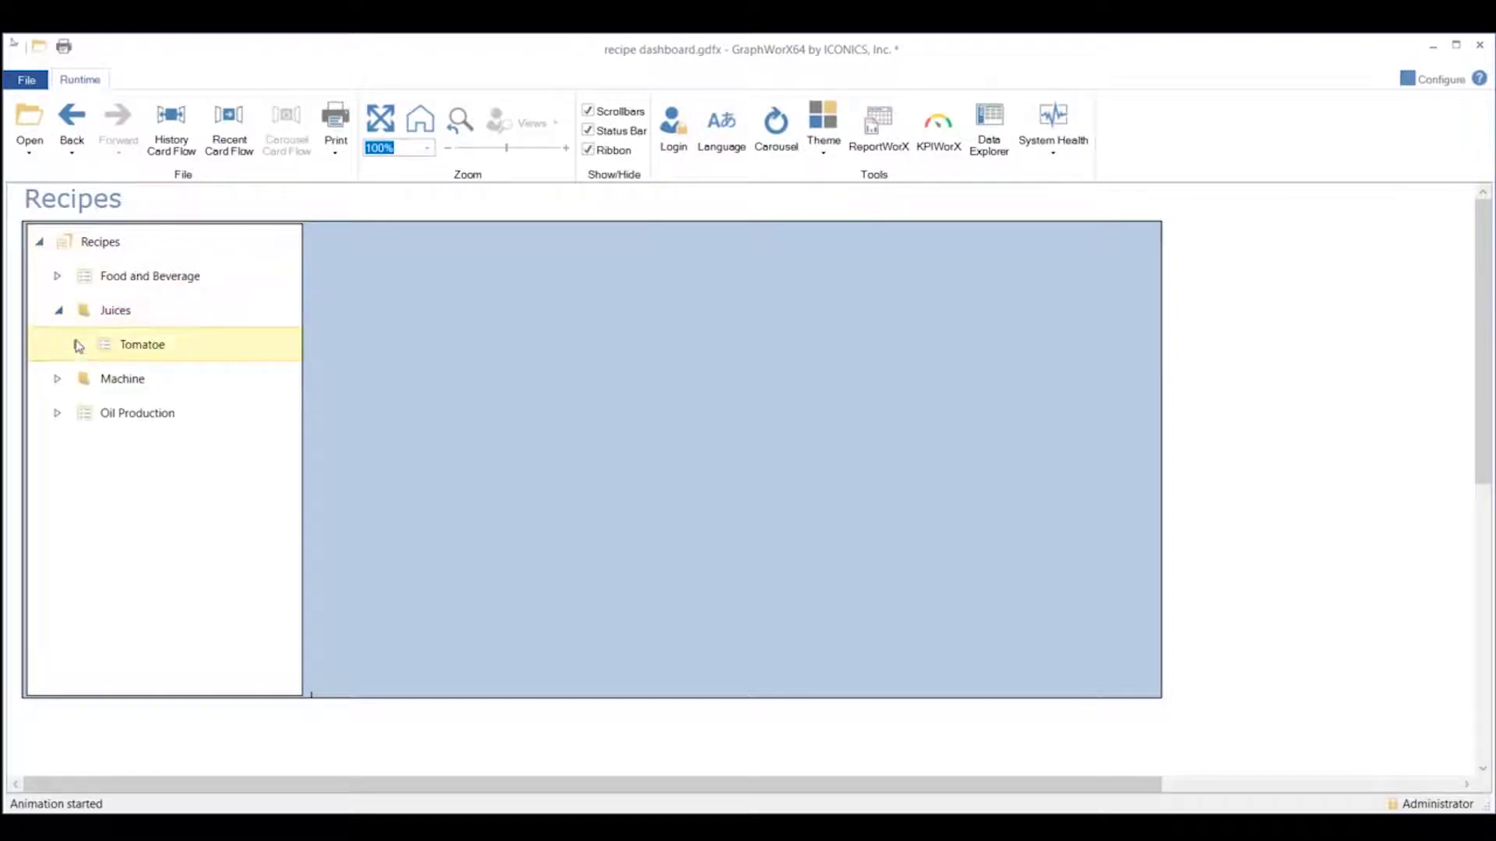
left_click(78, 345)
left_click(155, 379)
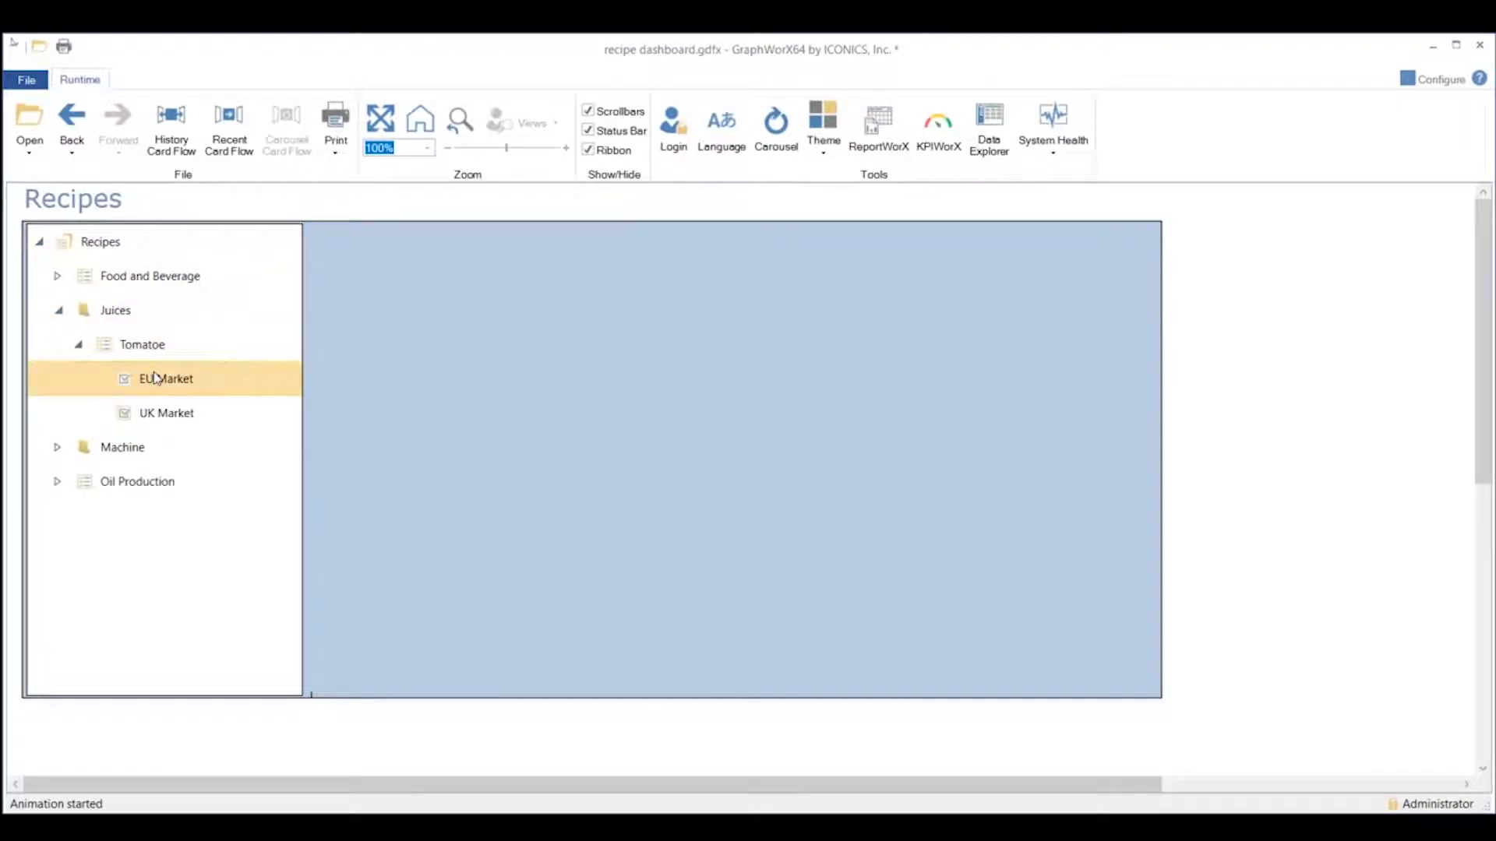
left_click(1411, 81)
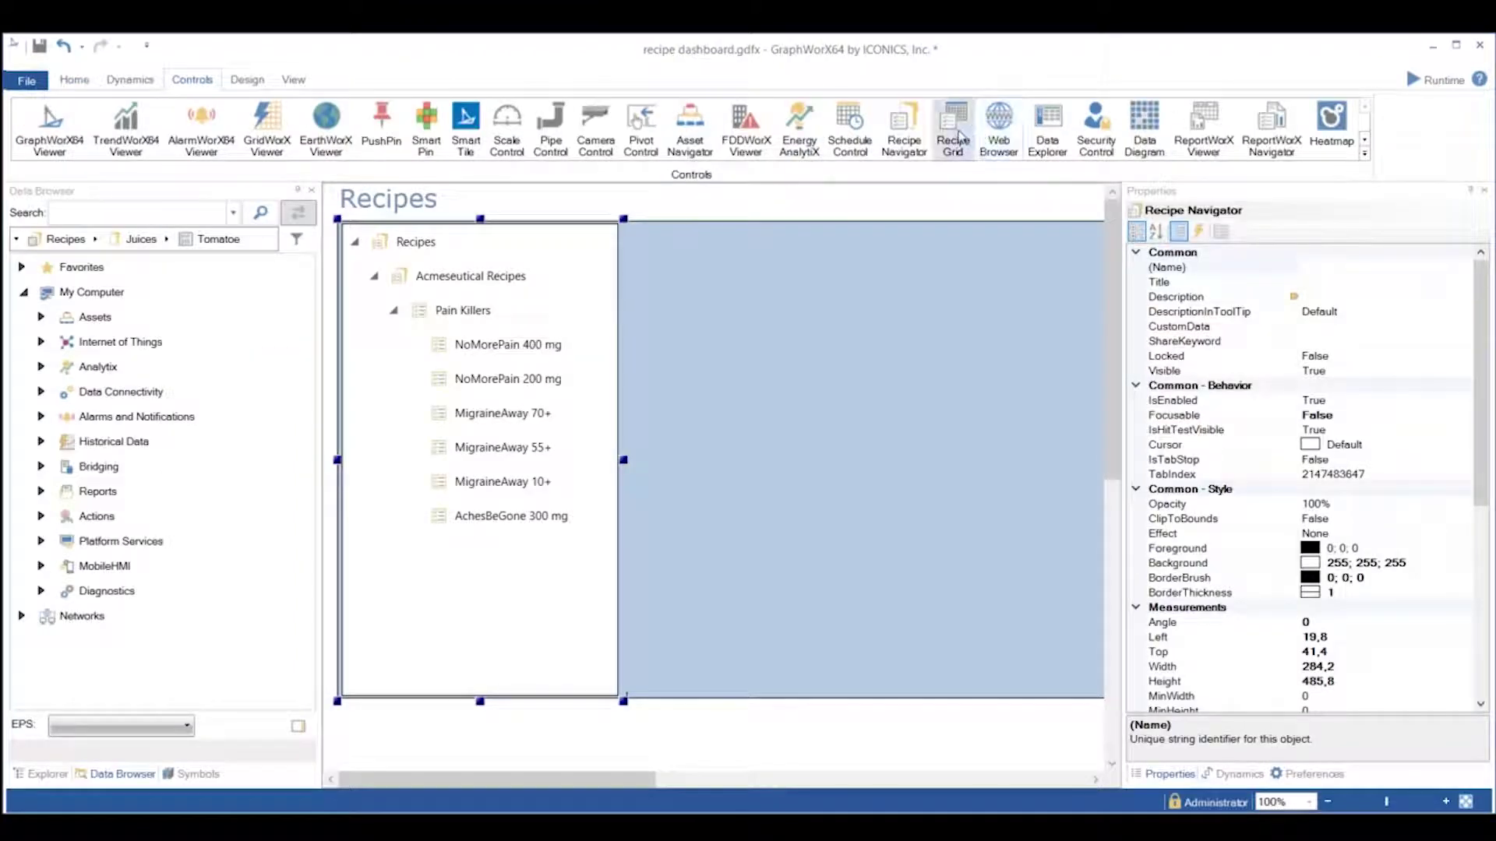
Place a Recipe Grid on the right side of the canvas, beside the navigator.
left_click(957, 139)
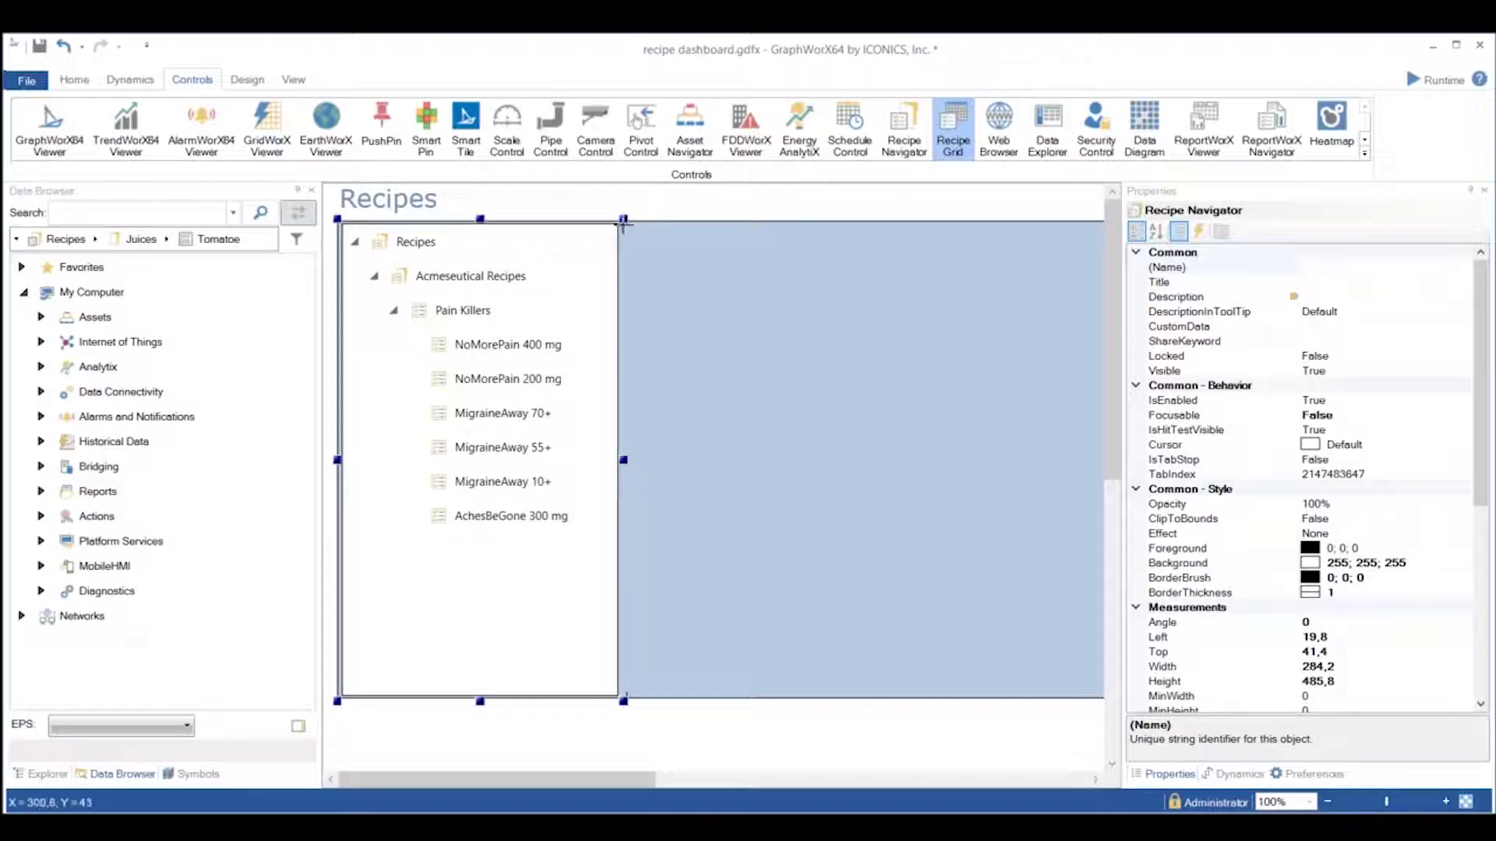
left_click_drag(623, 222, 1106, 679)
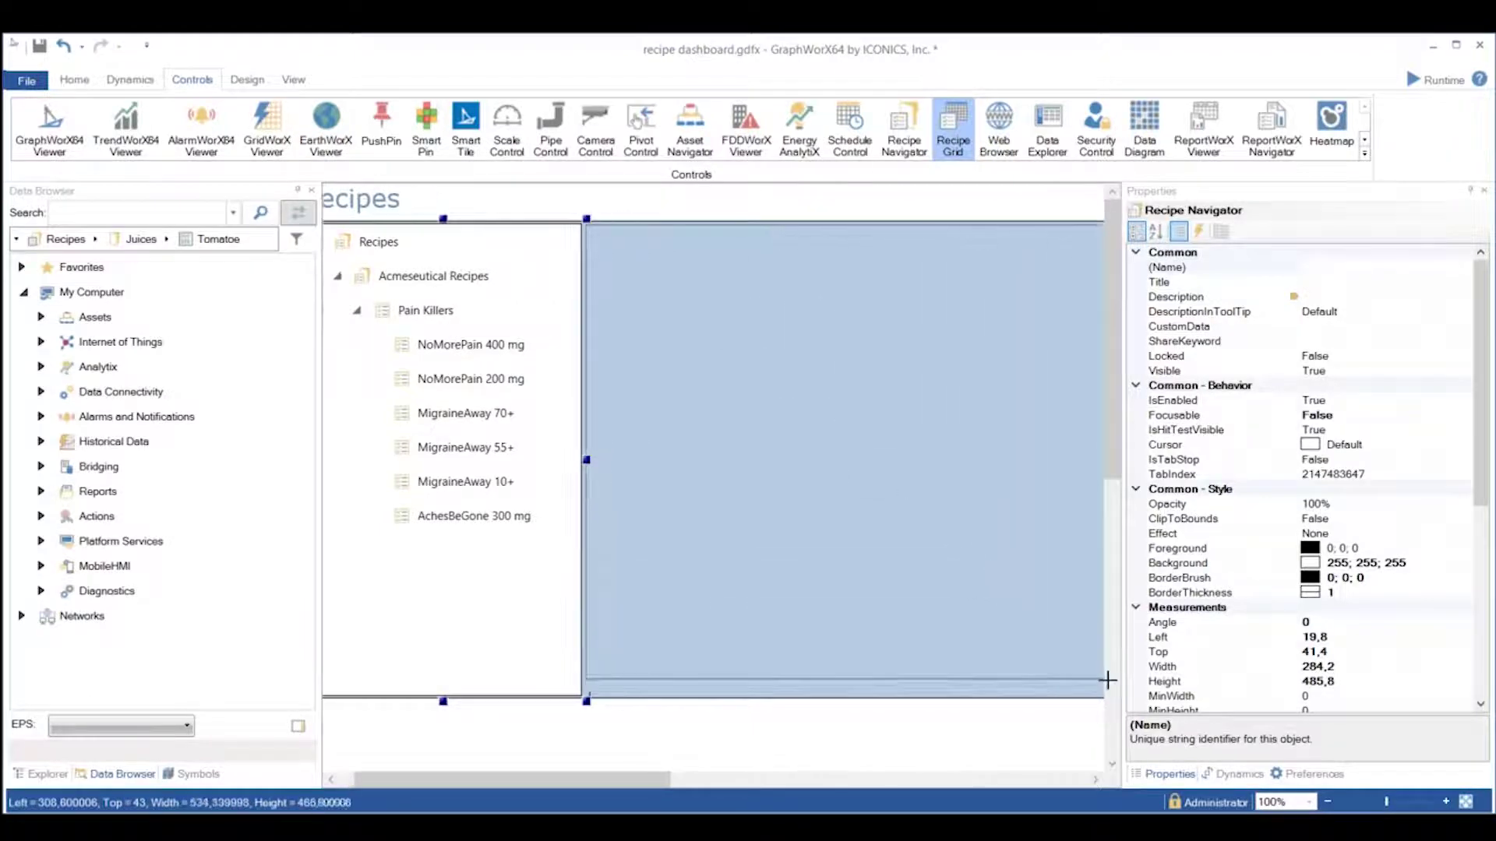
left_click_drag(1107, 679, 948, 694)
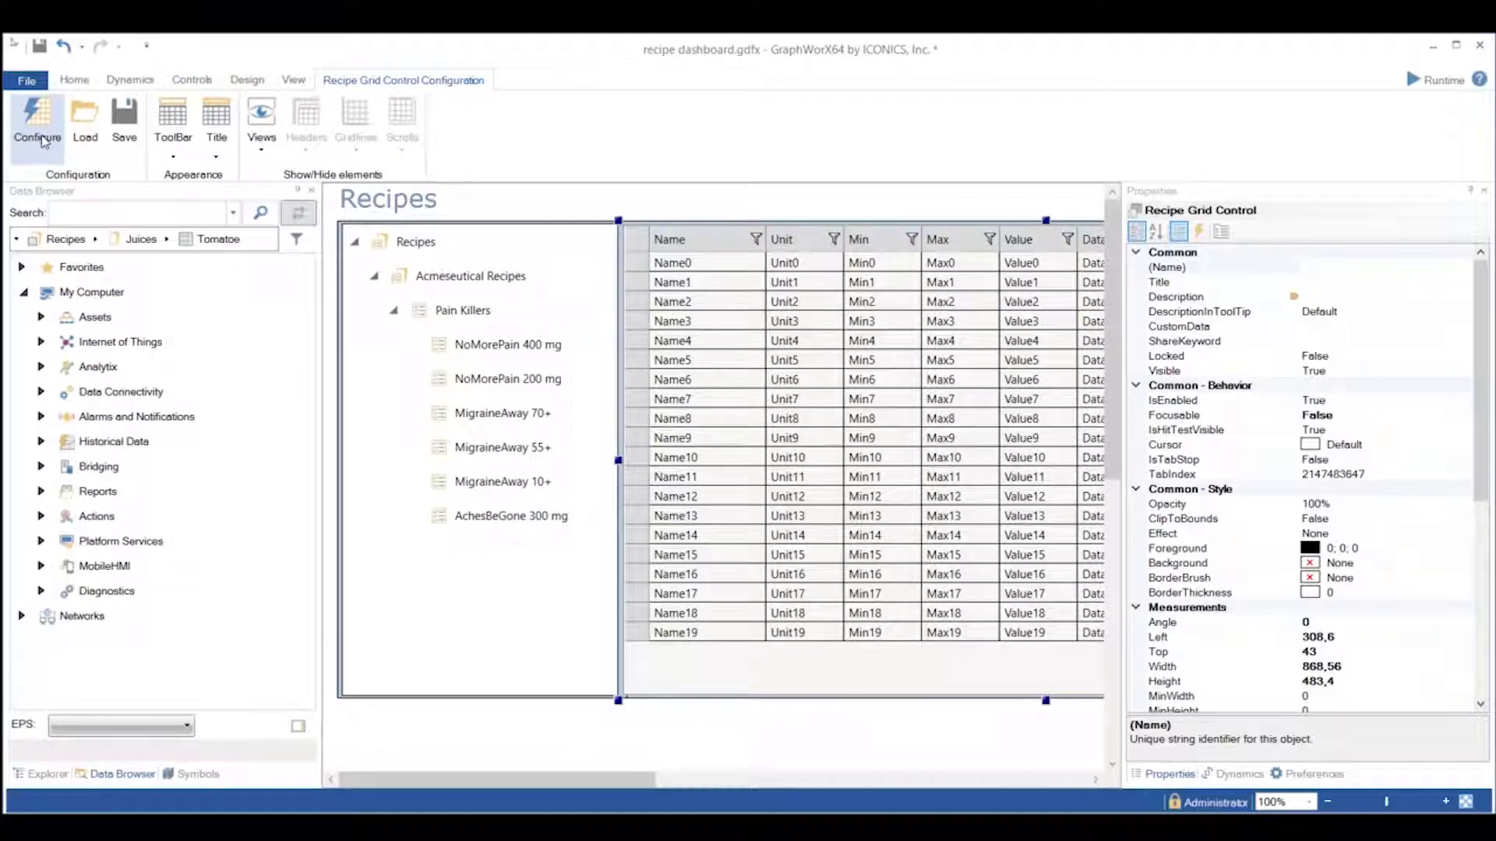
left_click(1434, 84)
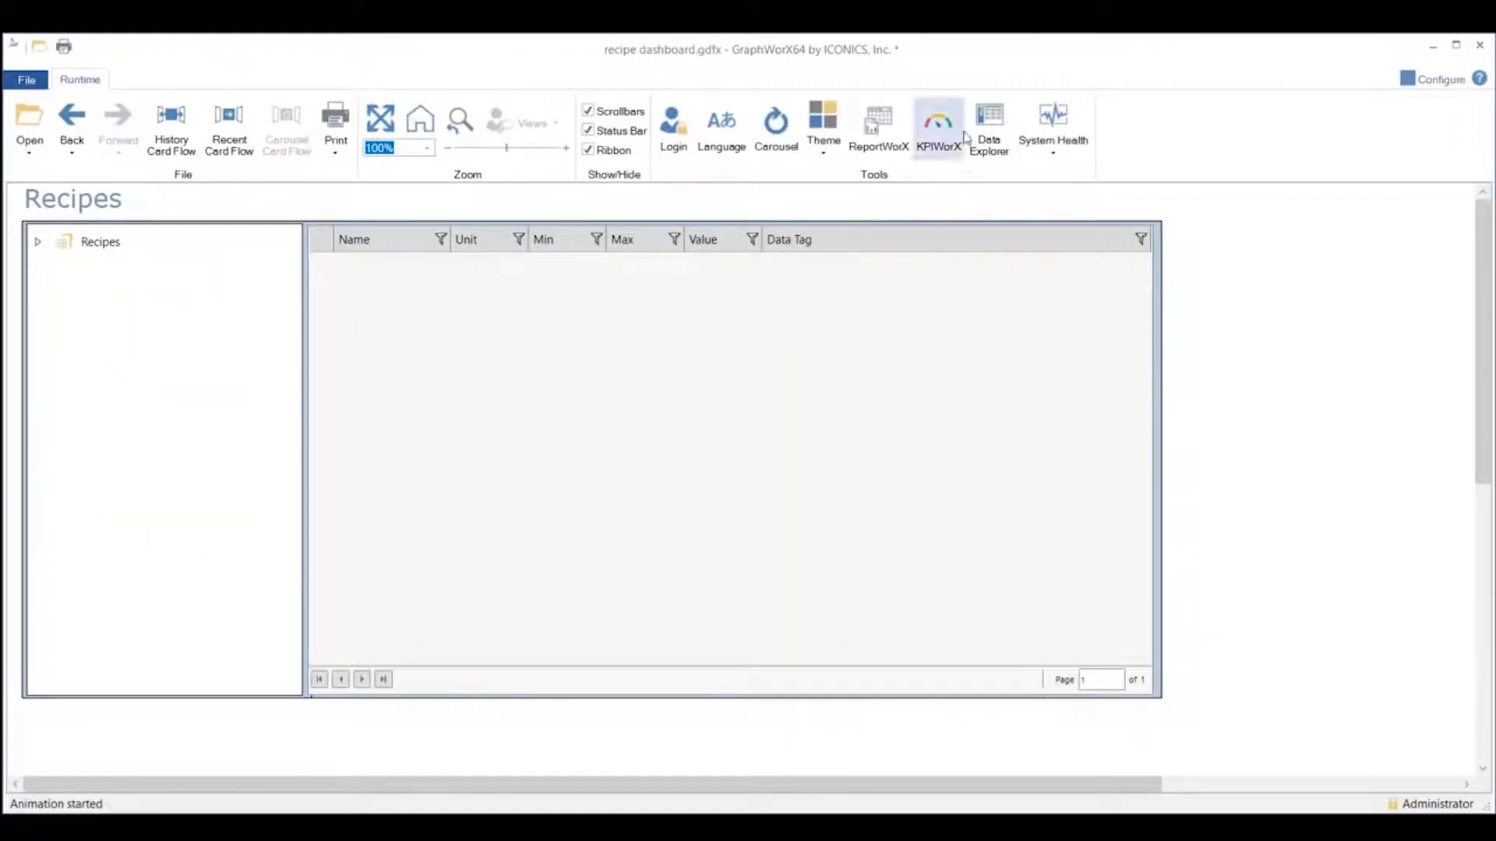
left_click(38, 242)
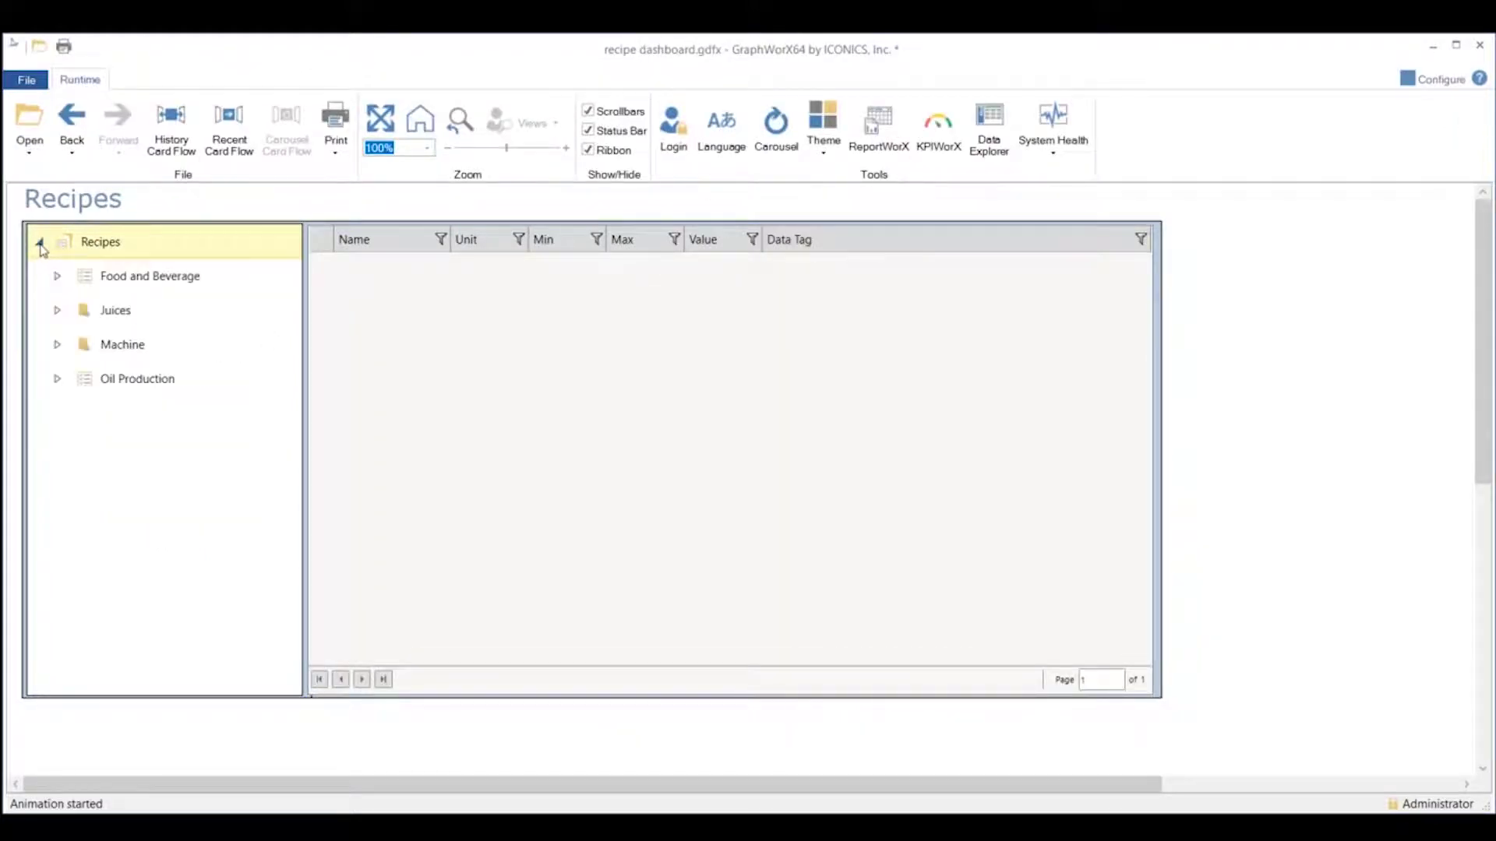
left_click(56, 310)
left_click(76, 345)
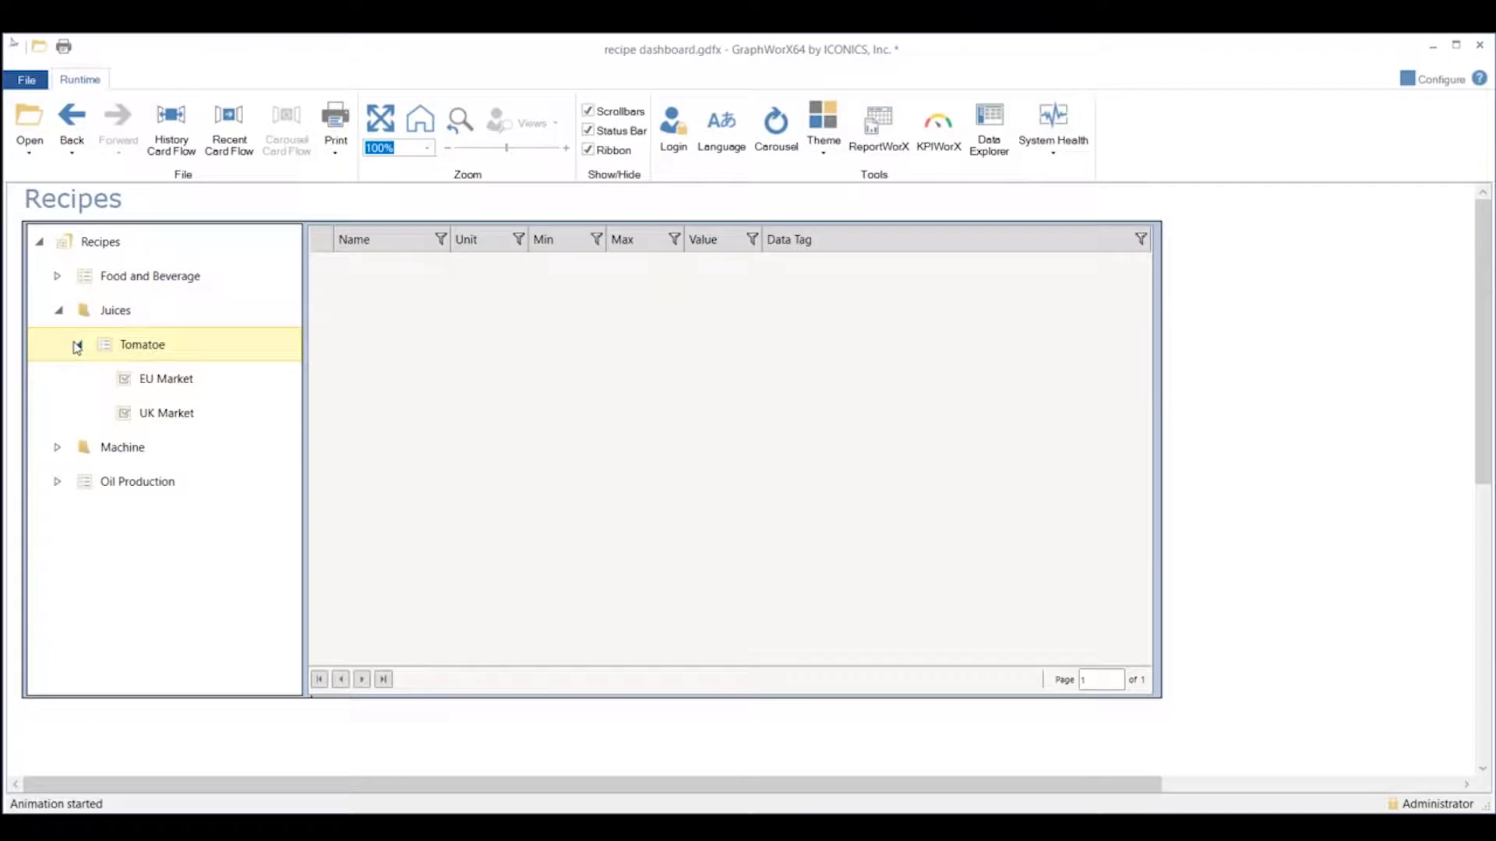
left_click(151, 382)
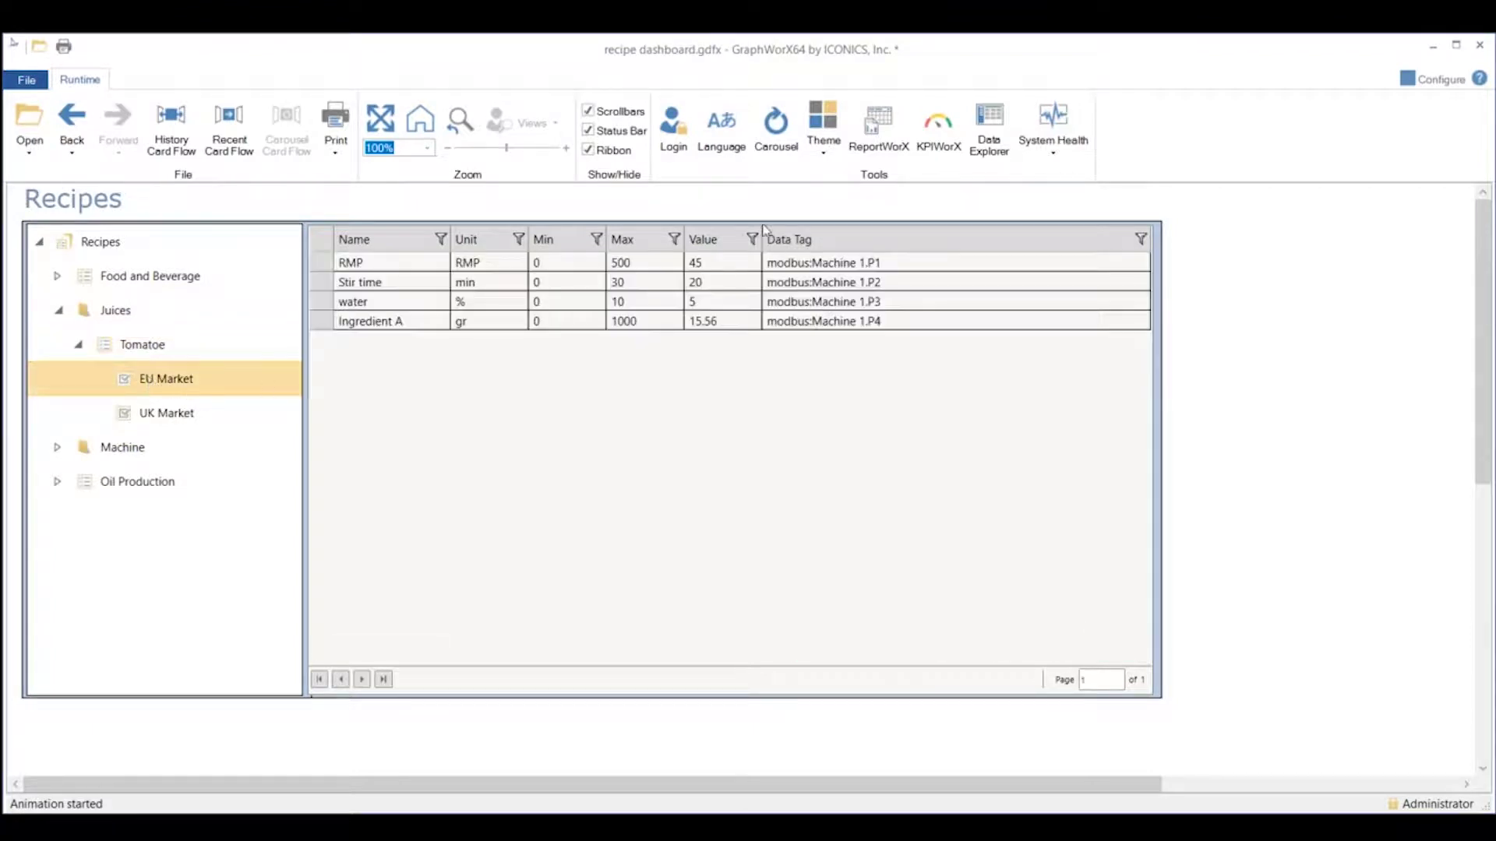
left_click(170, 418)
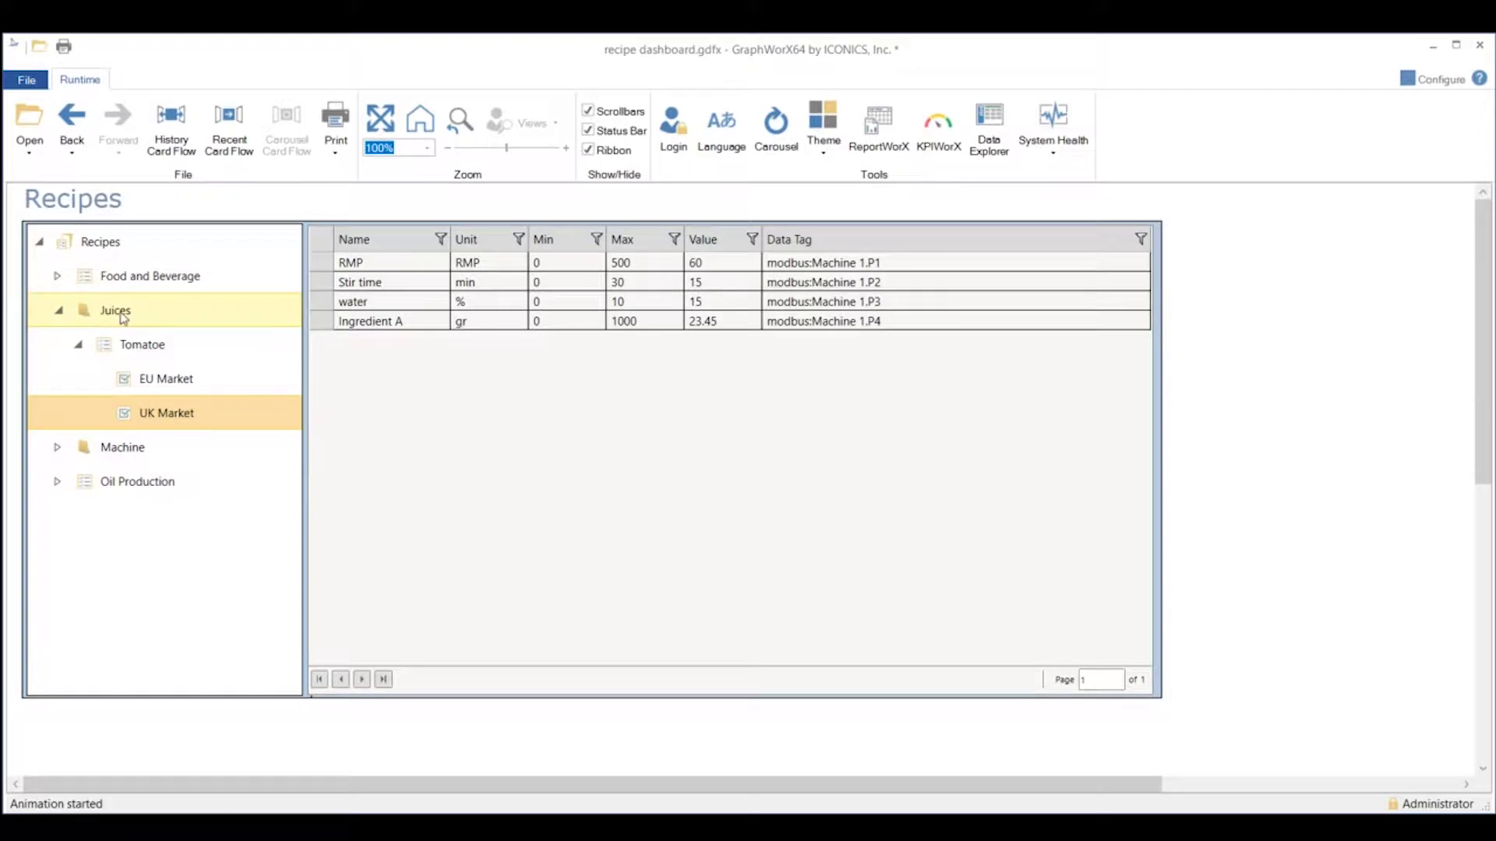
left_click(1439, 80)
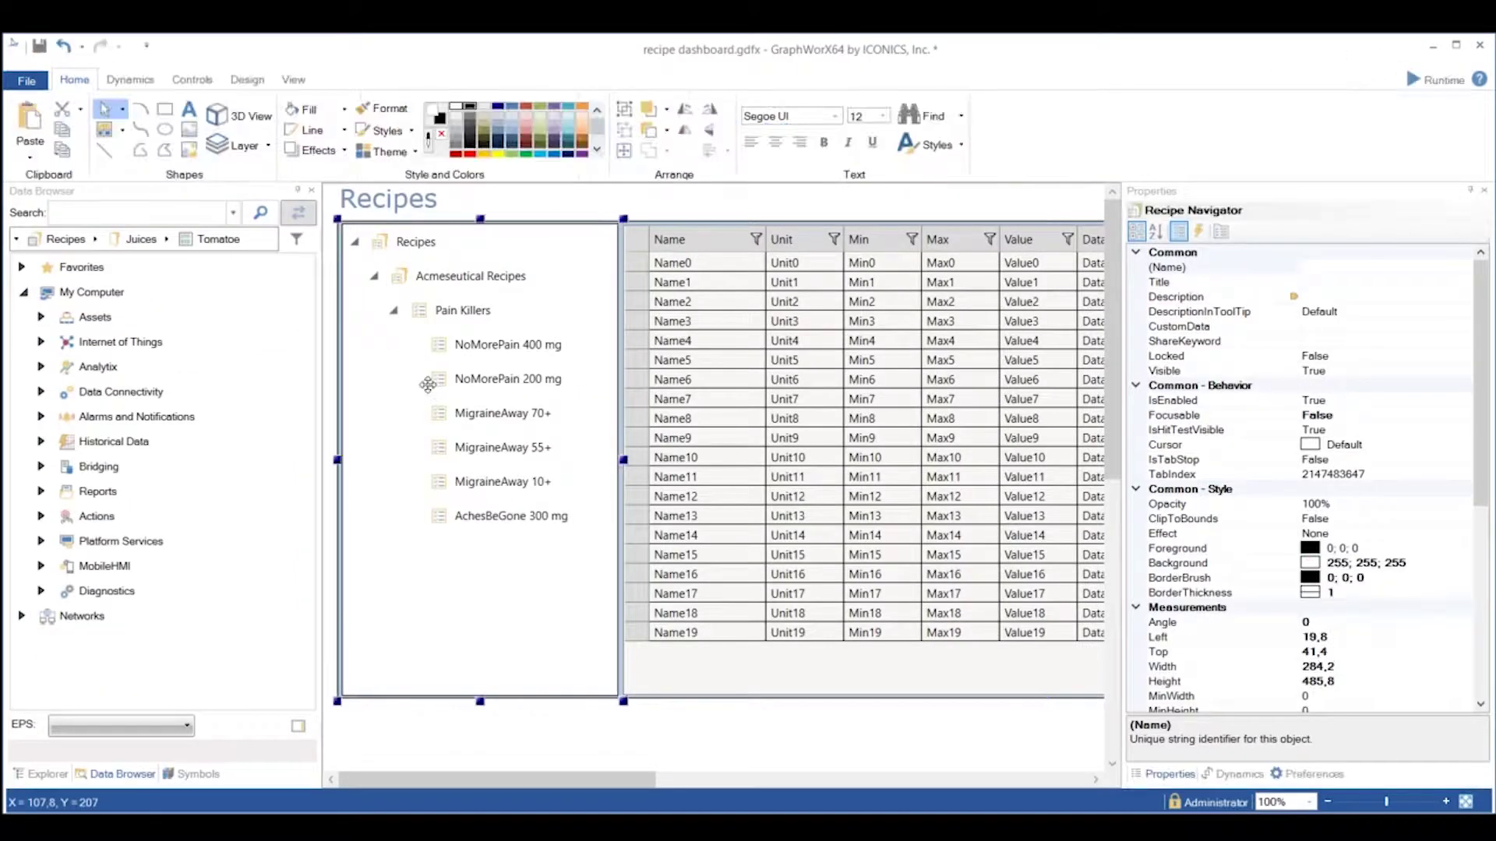
left_click_drag(1479, 451, 1472, 717)
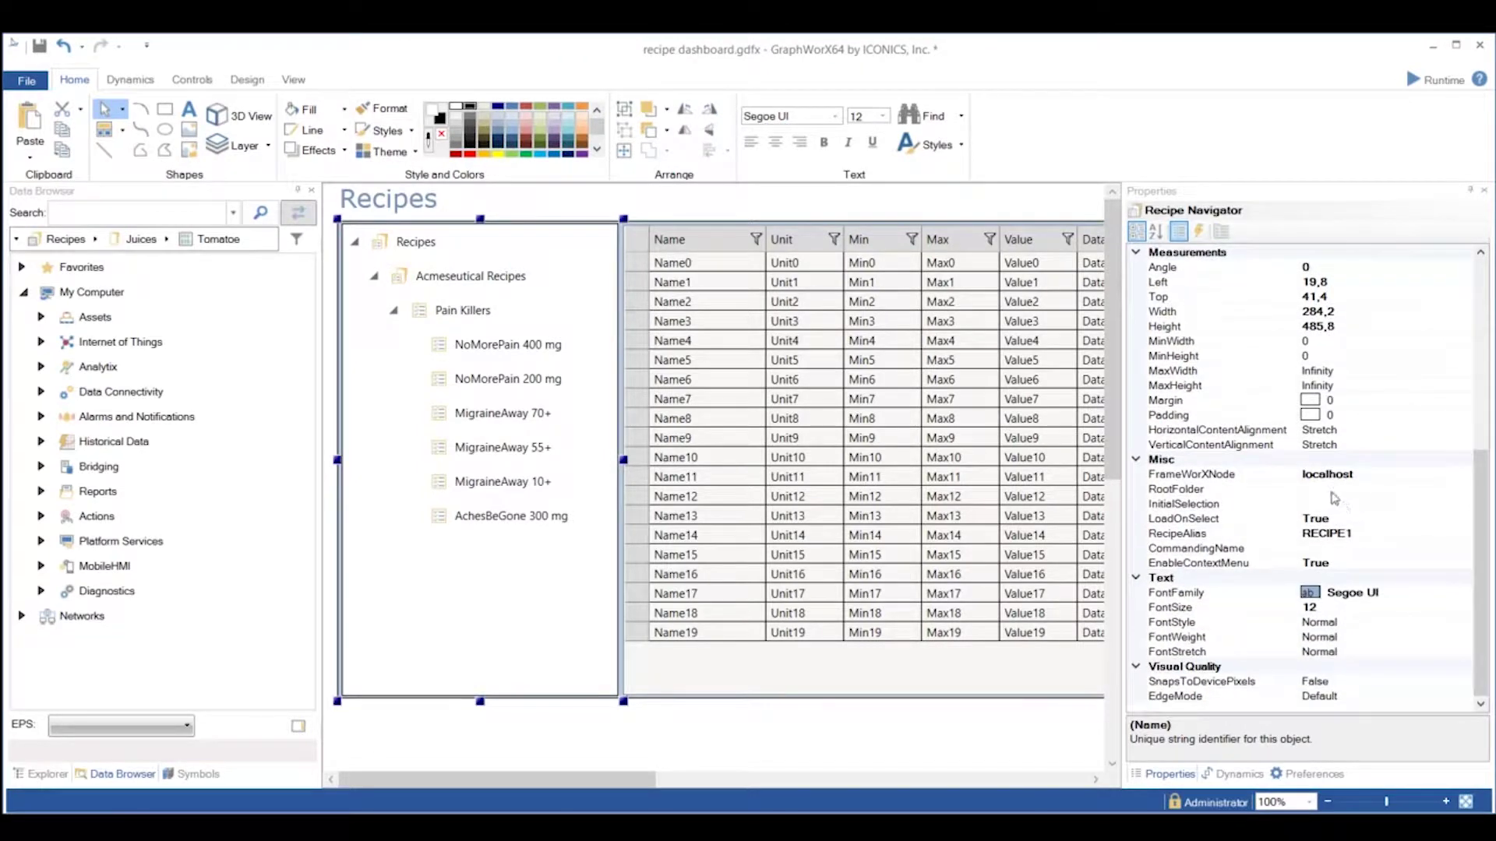
Set the navigator's RootFolder to Juices and switch to Runtime to check it.
left_click(1322, 492)
type("Juices")
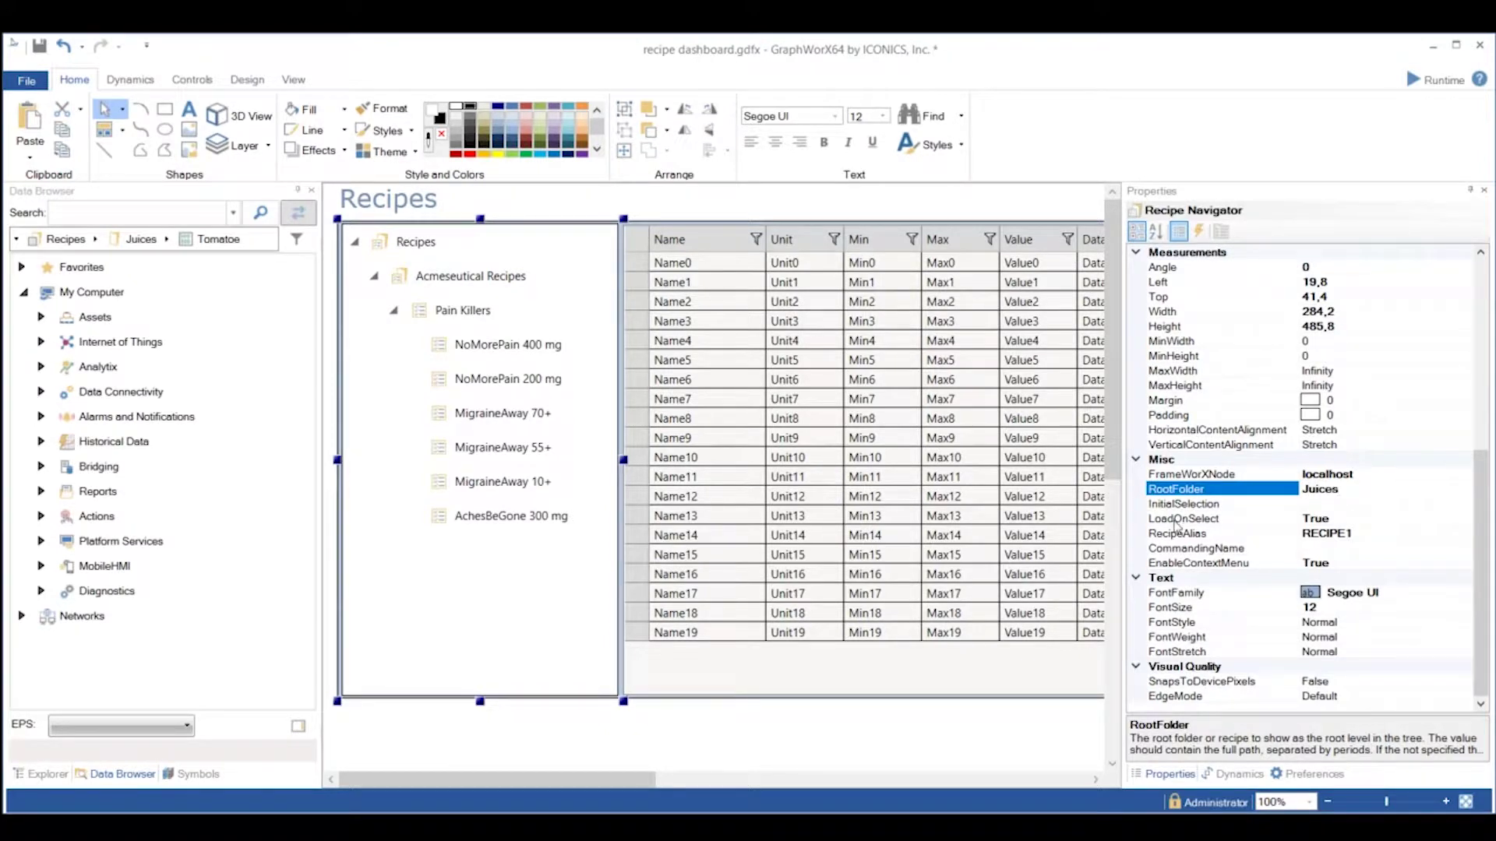
key("Return")
left_click(1437, 87)
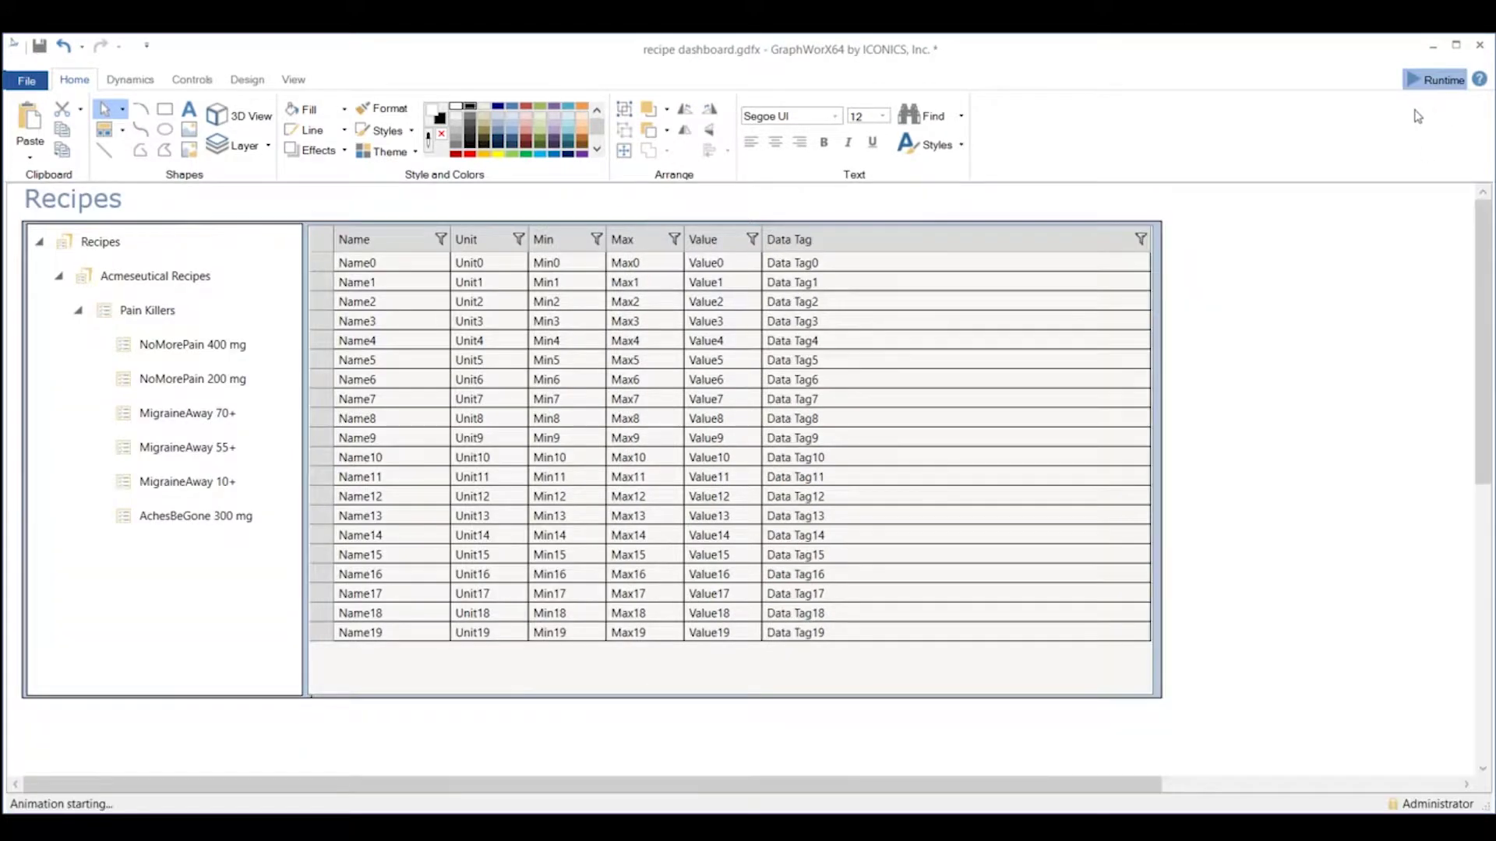